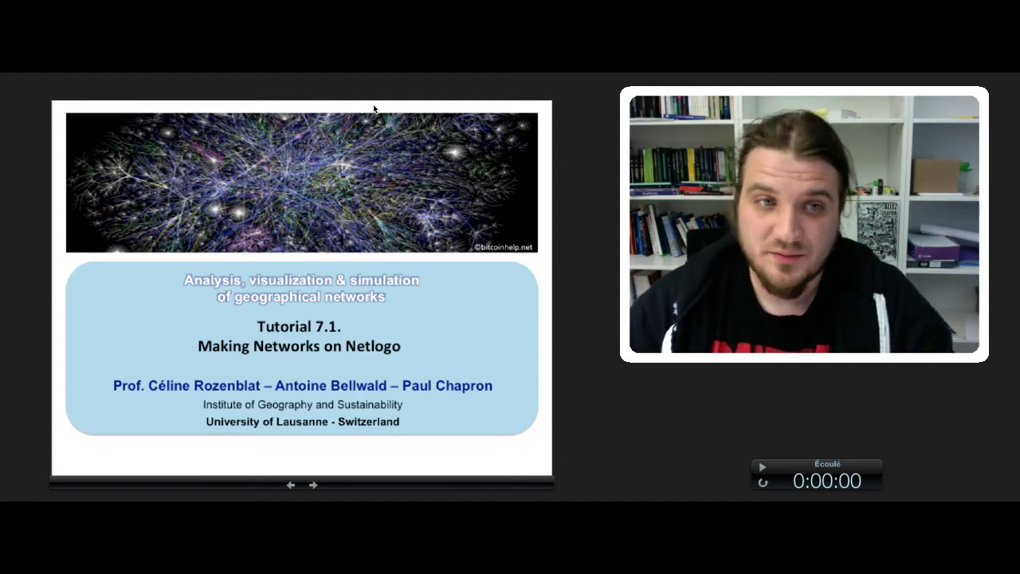
# Advance the slideshow from the title slide to slide 2, the NETLOGO overview.
pyautogui.press('Right')
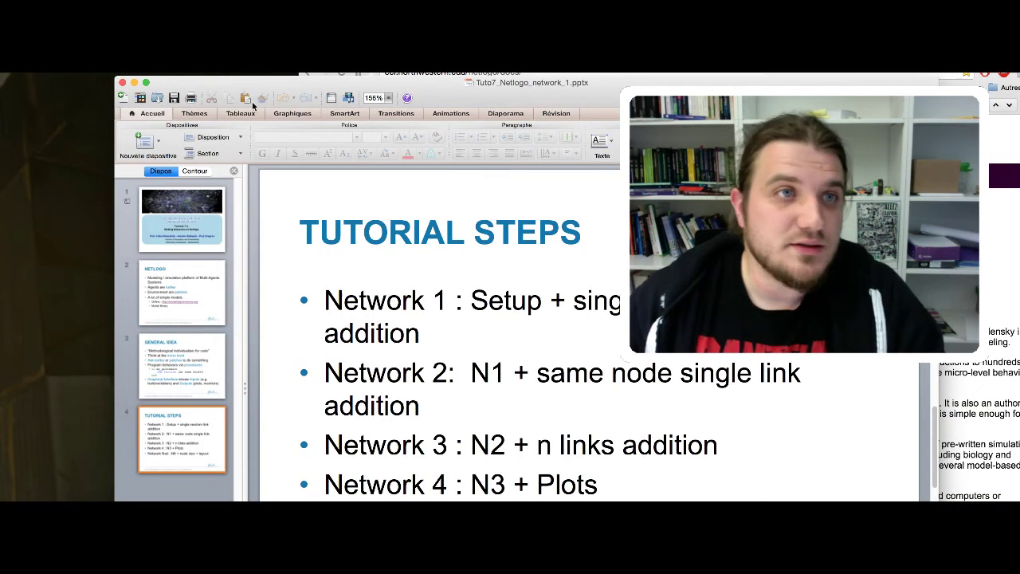
# Close the PowerPoint presentation window.
pyautogui.click(122, 82)
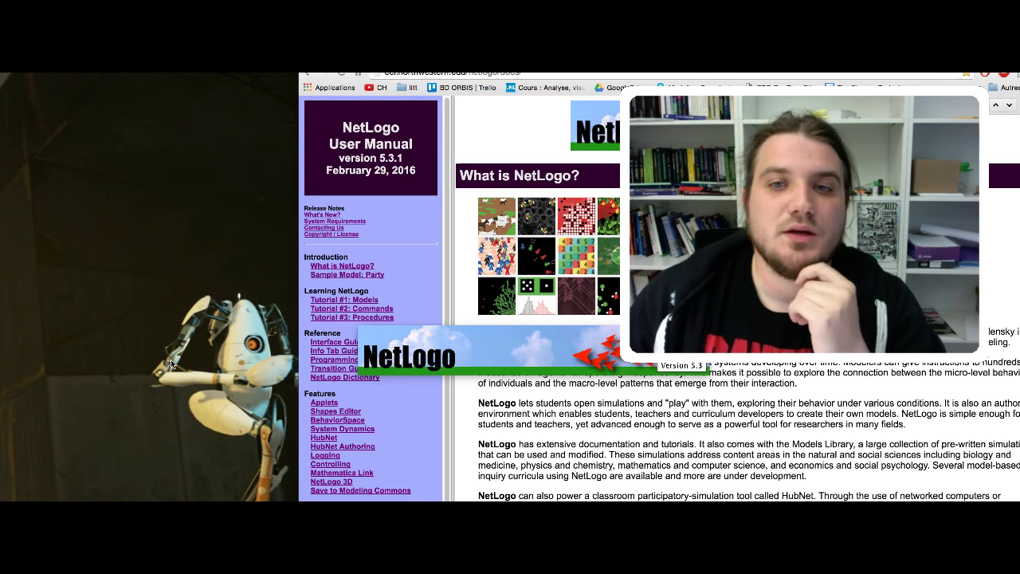
# Drag the NetLogo window fully on screen and resize it to nearly full-screen.
pyautogui.moveTo(127, 47); pyautogui.dragTo(144, 92)
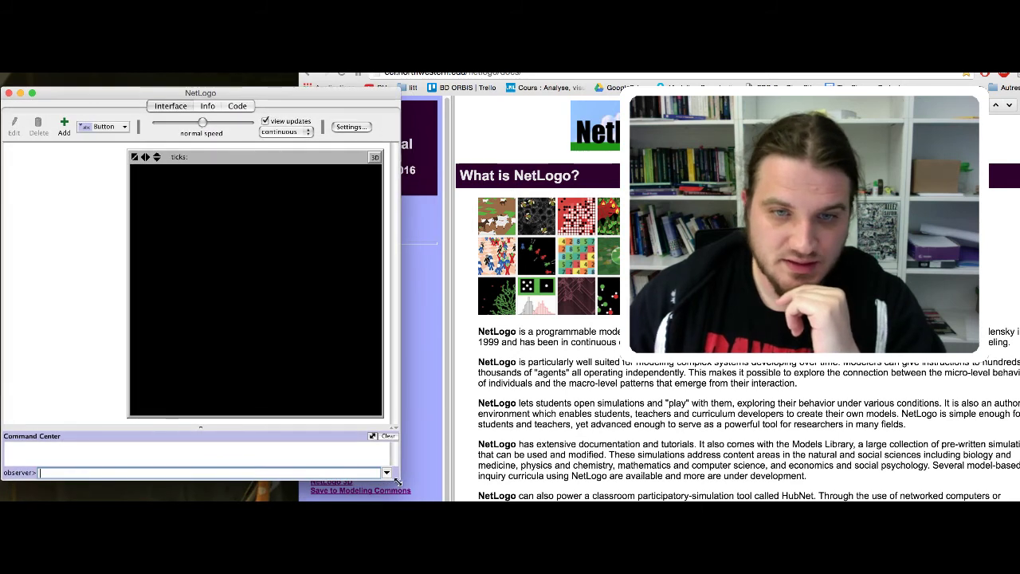
pyautogui.moveTo(399, 479); pyautogui.dragTo(996, 500)
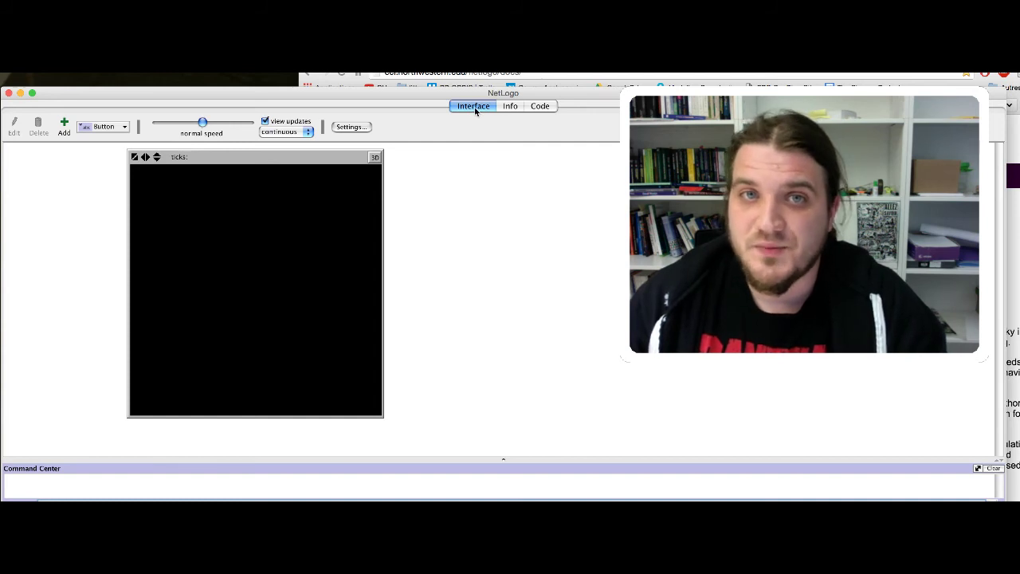
pyautogui.click(510, 107)
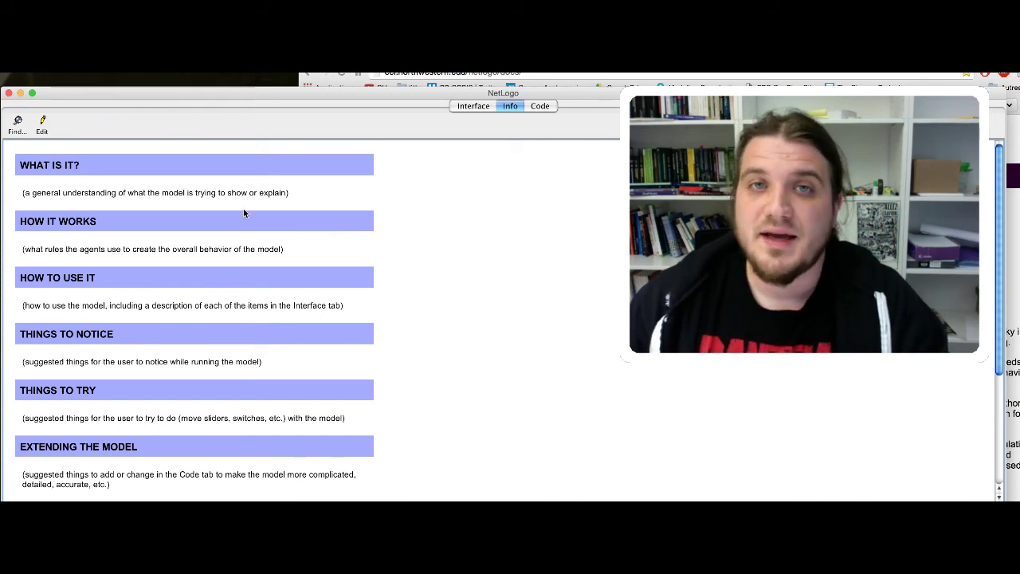
pyautogui.click(538, 107)
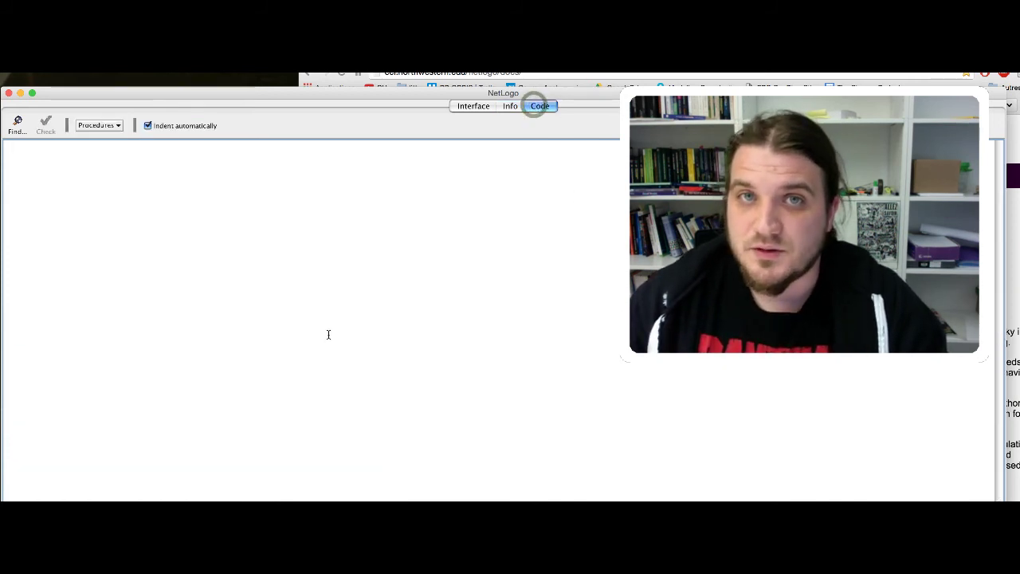
pyautogui.click(473, 106)
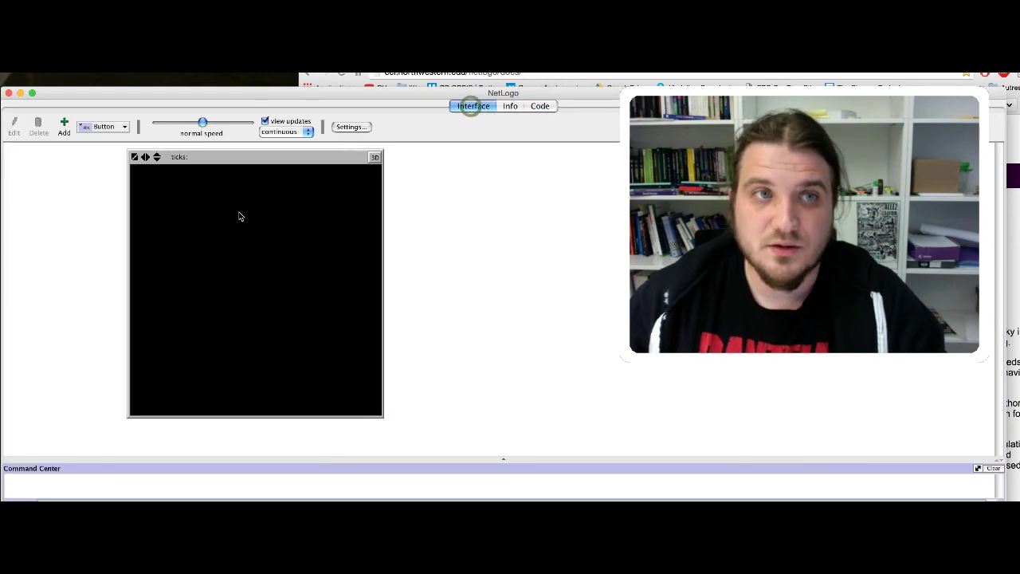
pyautogui.rightClick(237, 162)
# Move the world view right and down to make room for widgets.
pyautogui.click(276, 183)
pyautogui.moveTo(236, 158); pyautogui.dragTo(372, 165)
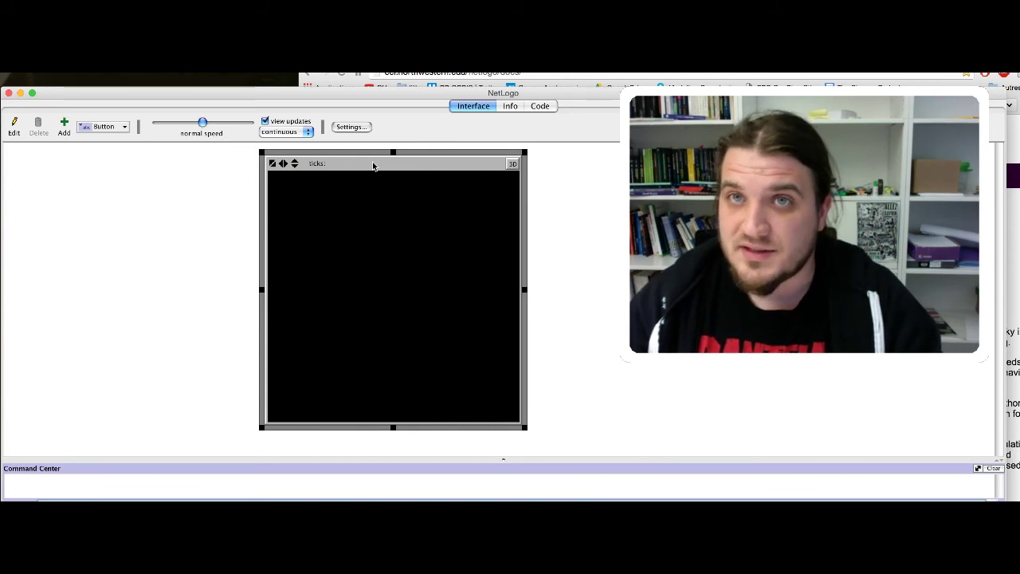
pyautogui.rightClick(222, 190)
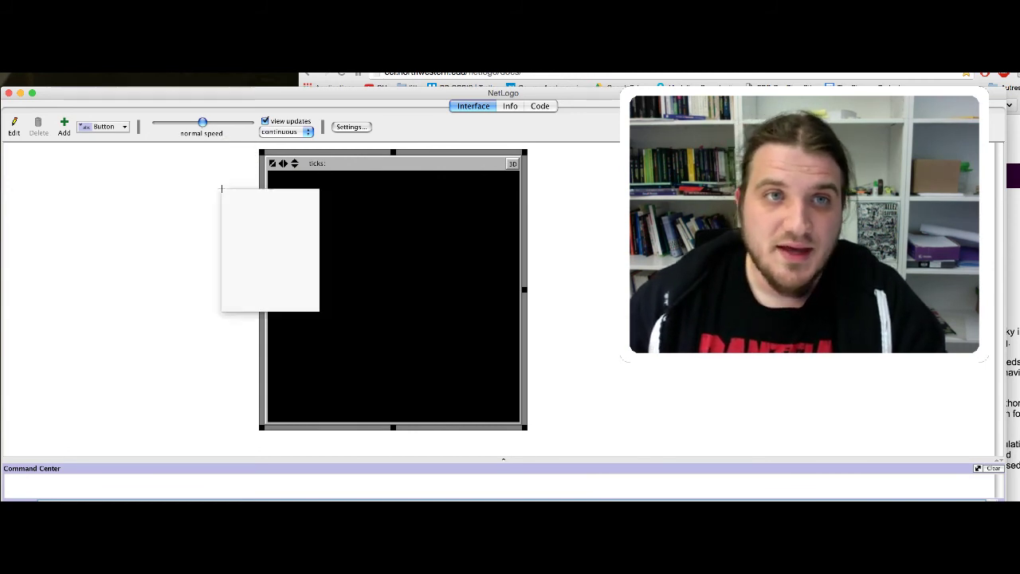
pyautogui.press('Escape')
pyautogui.click(355, 152)
pyautogui.click(231, 192)
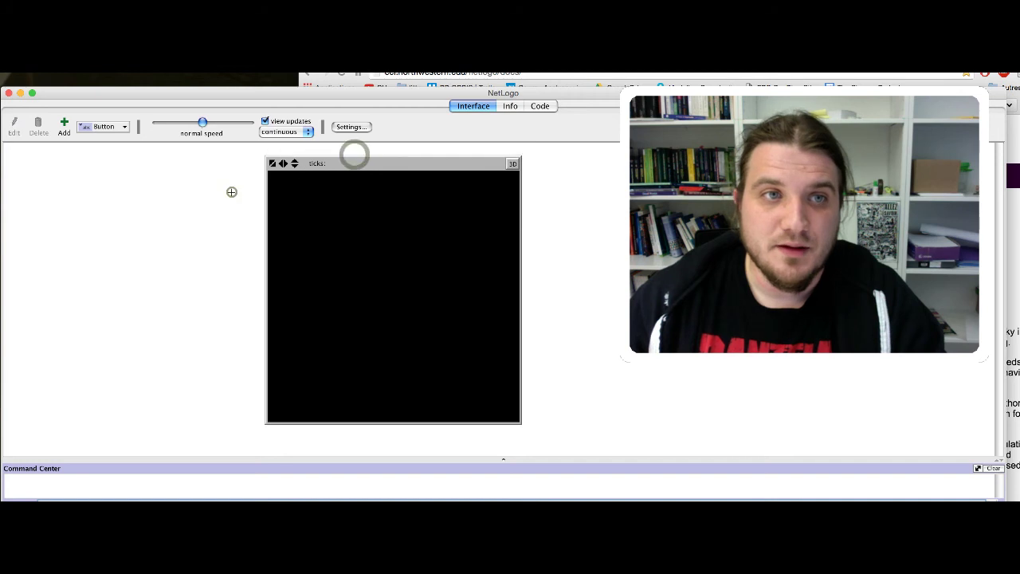
# Add a button running foo left of the view, plus a new slider beneath it.
pyautogui.rightClick(101, 199)
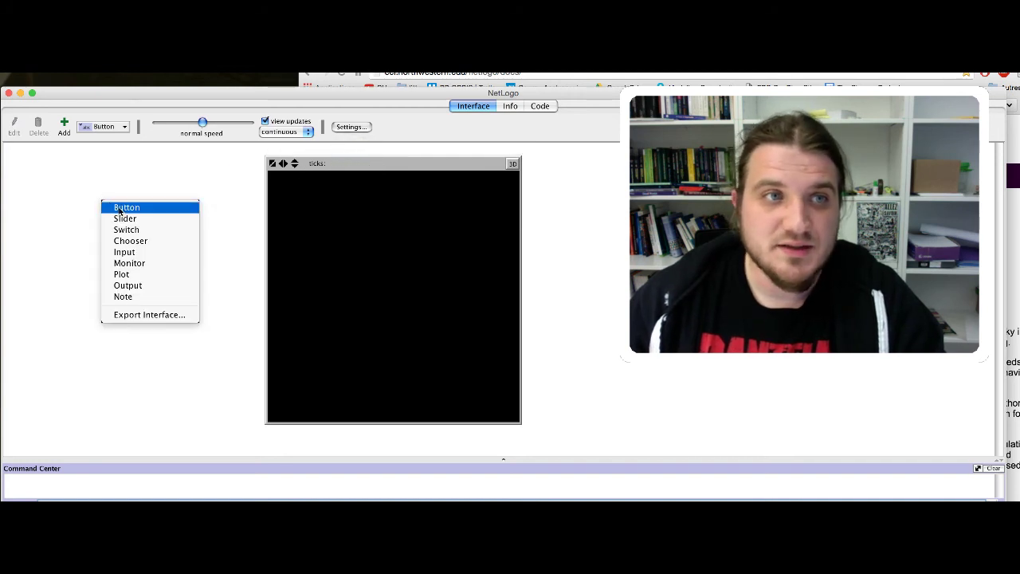
pyautogui.click(119, 208)
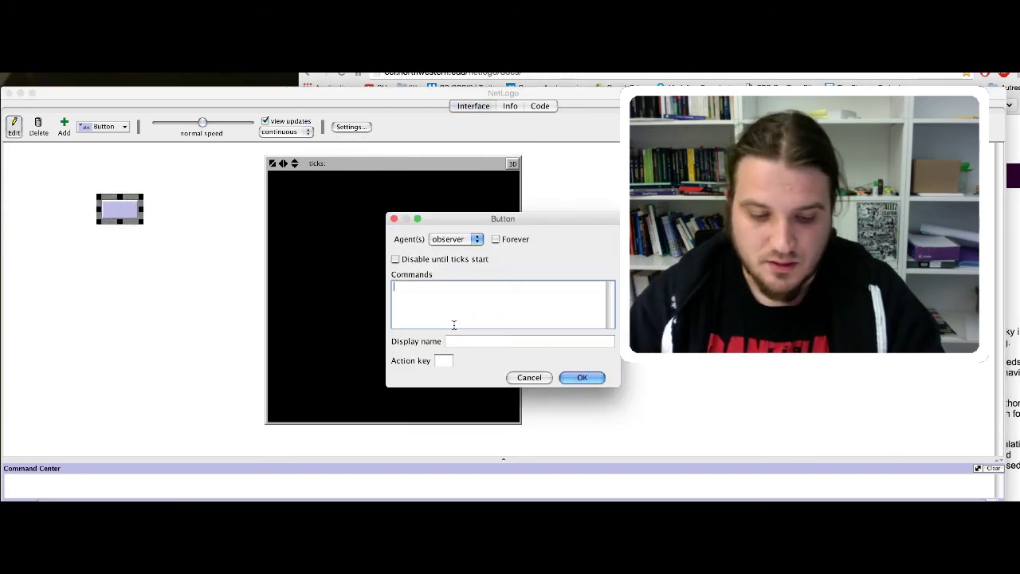
pyautogui.write('foo')
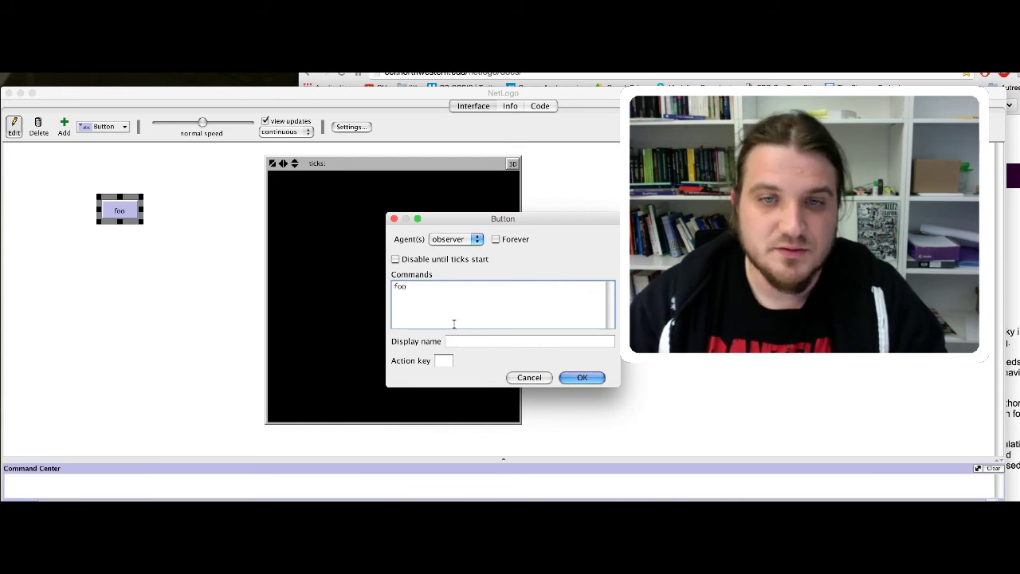
pyautogui.click(590, 377)
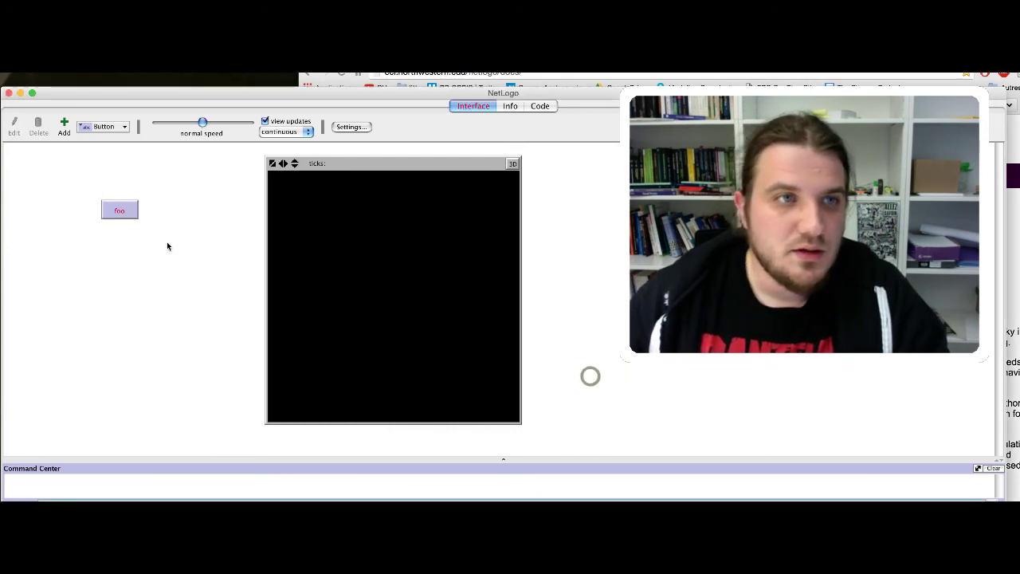
pyautogui.rightClick(83, 242)
pyautogui.click(107, 265)
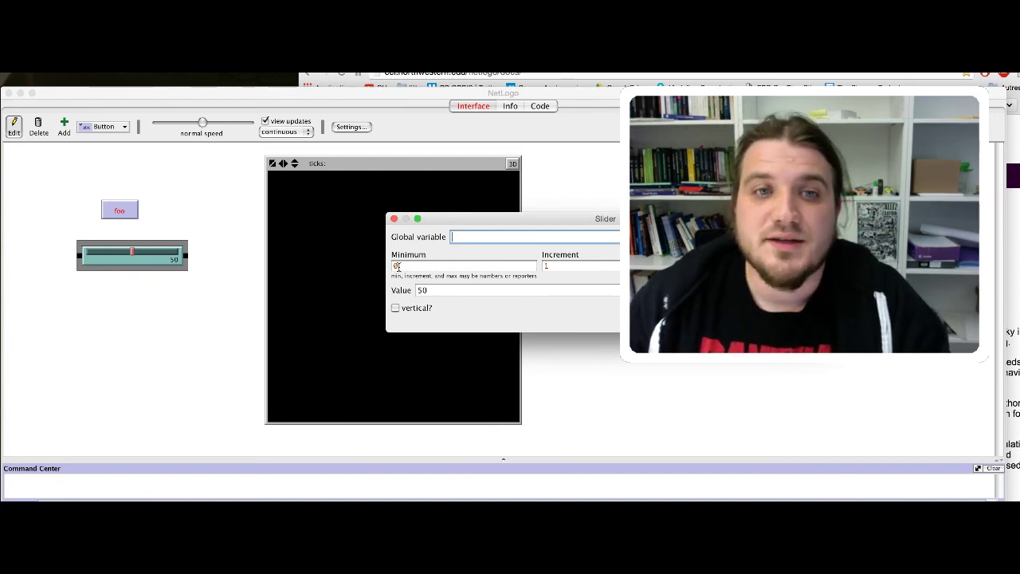
# Set the new slider's global variable to 'bar' and confirm it.
pyautogui.click(482, 237)
pyautogui.write('bar')
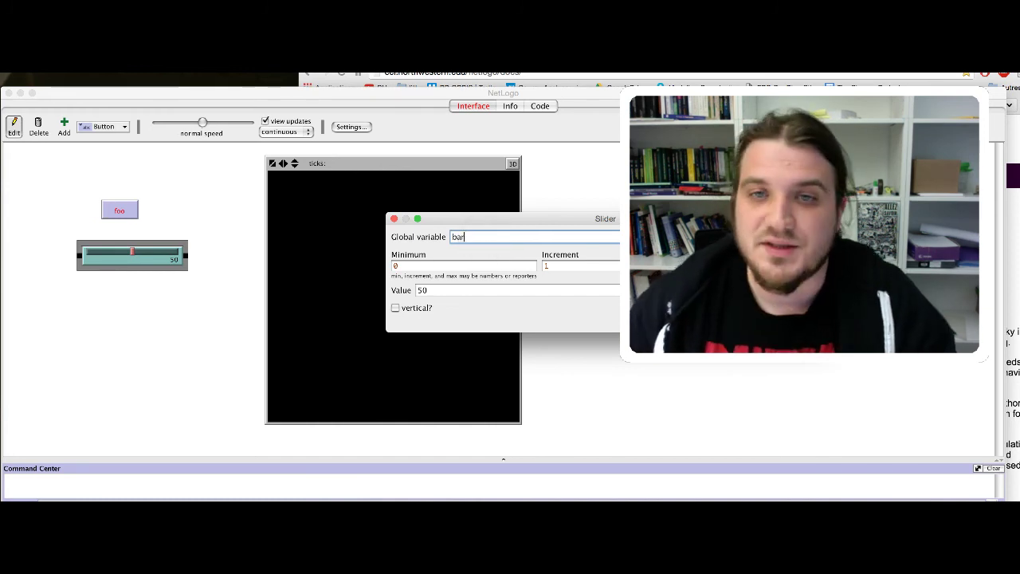
pyautogui.press('Return')
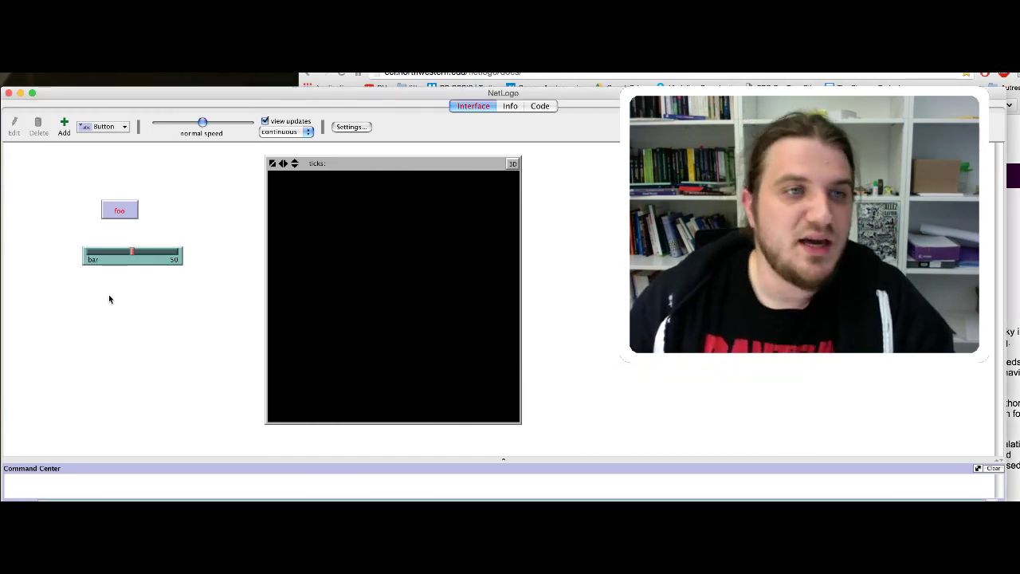
pyautogui.rightClick(605, 248)
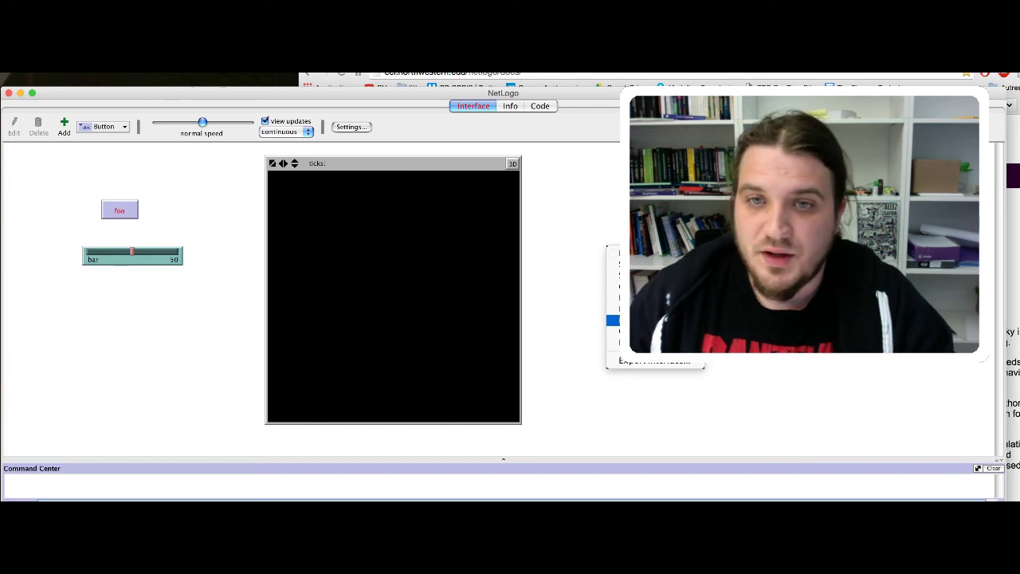
# Add a plot right of the view, accepting the default 'plot 1' settings.
pyautogui.click(615, 320)
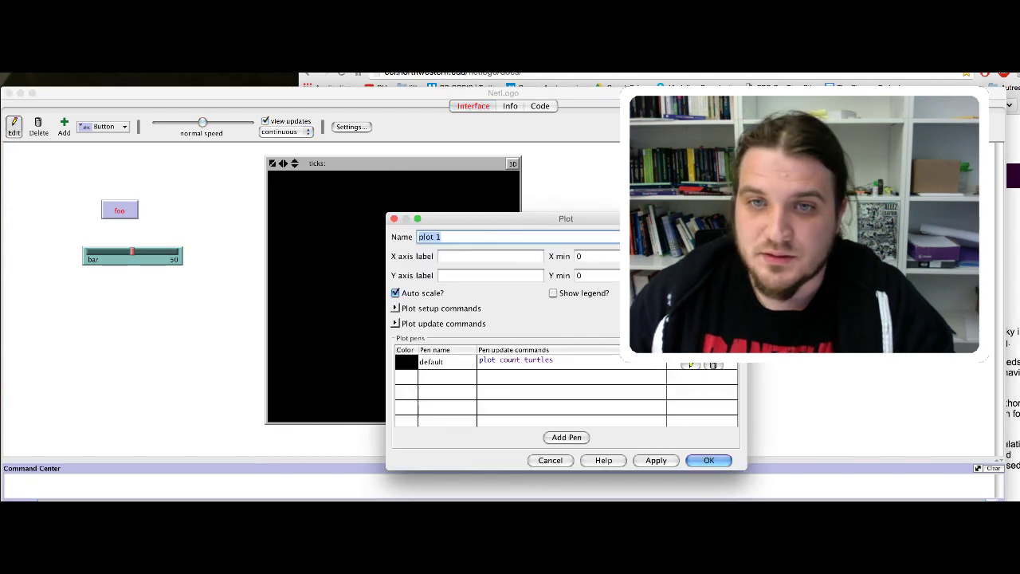
pyautogui.click(698, 461)
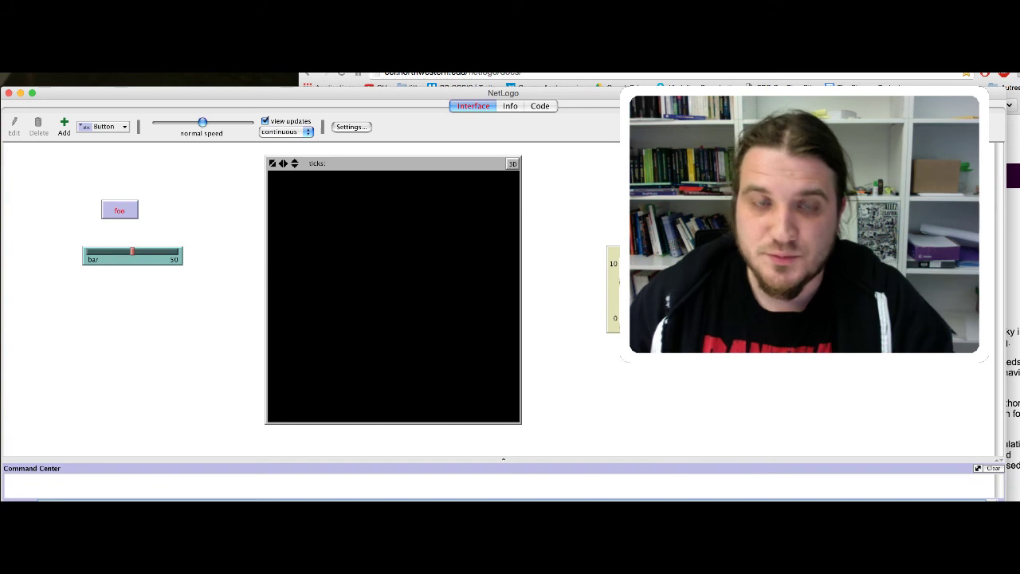
pyautogui.rightClick(127, 319)
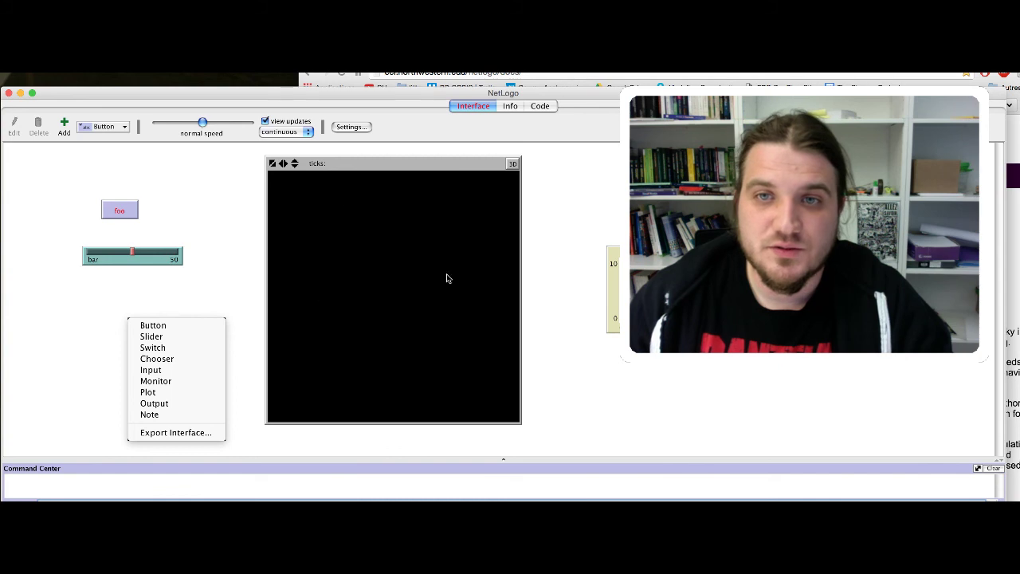
# Add a monitor under the bar slider with reporter 'value' and display name 'x1'.
pyautogui.click(156, 382)
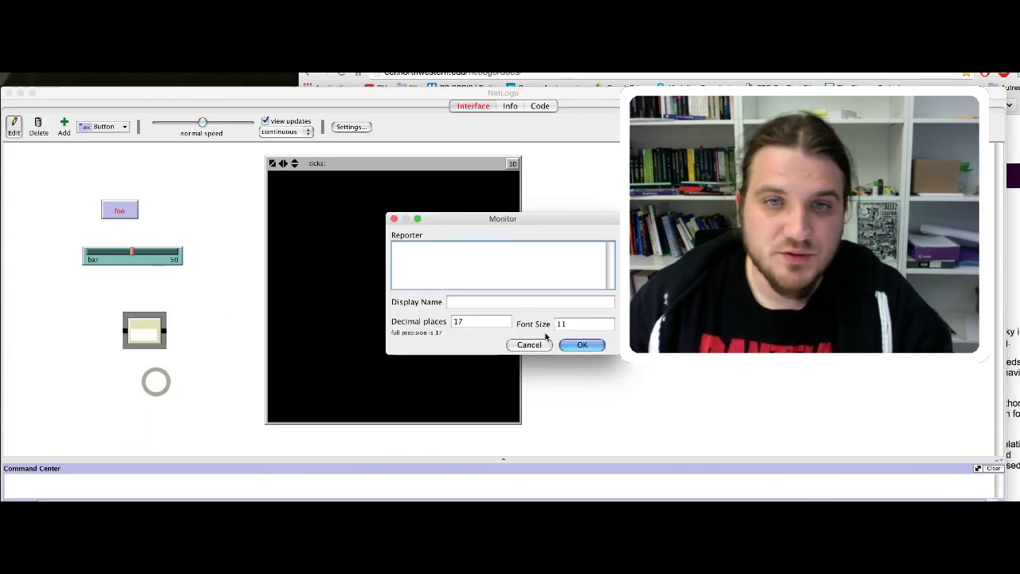
pyautogui.write('value')
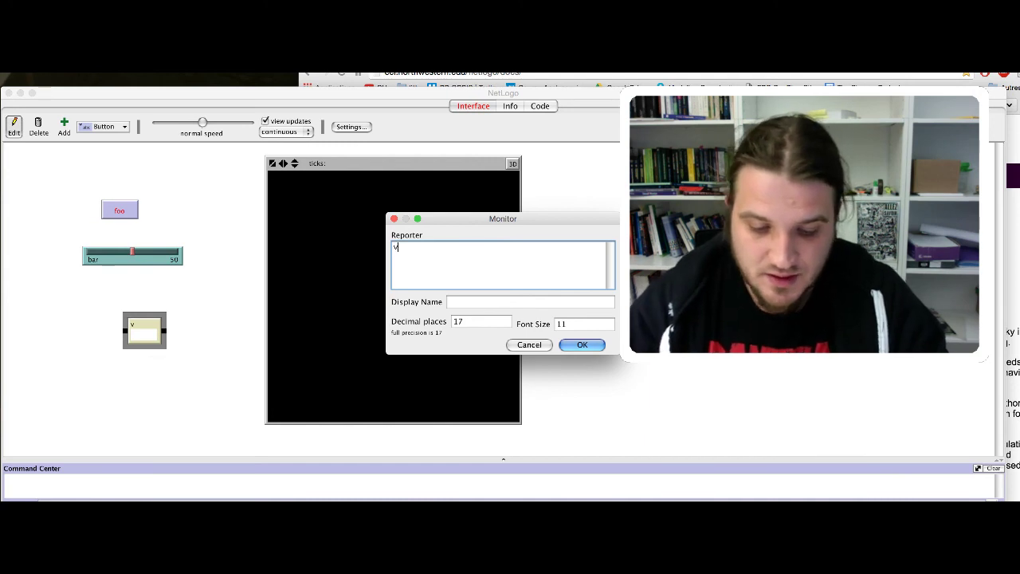
pyautogui.click(487, 301)
pyautogui.write('va')
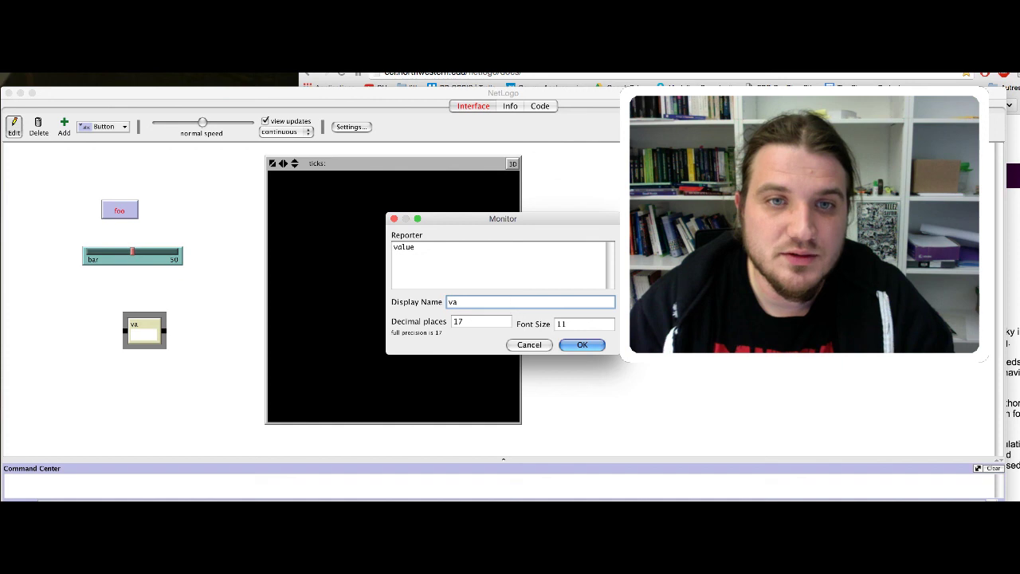
pyautogui.press('BackSpace')
pyautogui.press('BackSpace')
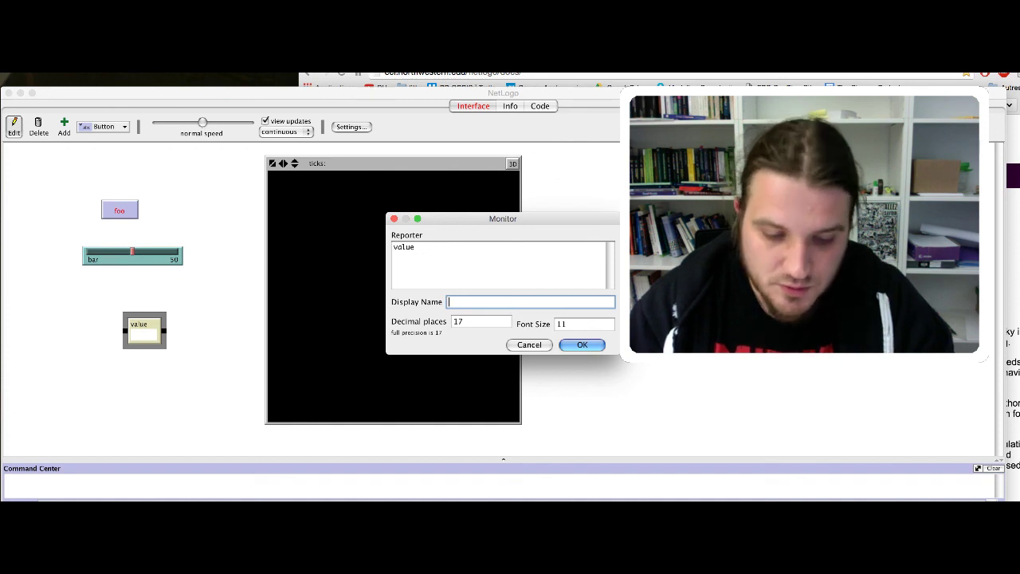
pyautogui.write('x1')
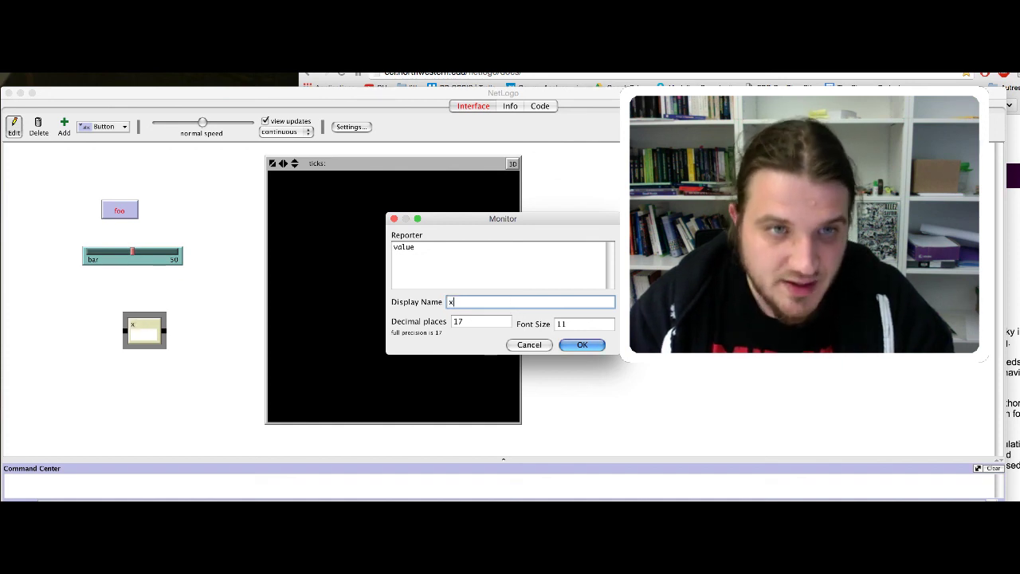
pyautogui.click(583, 345)
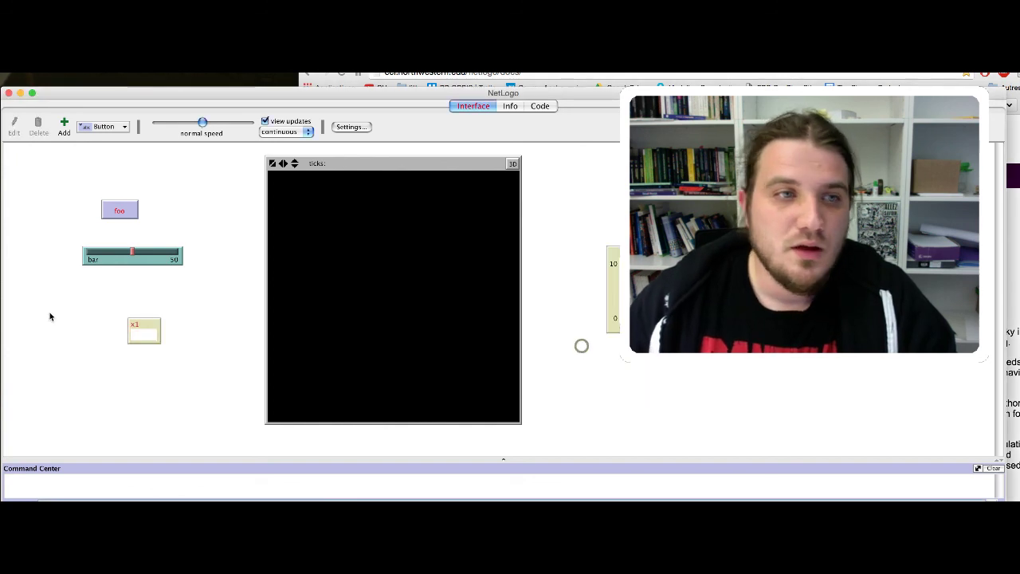
pyautogui.click(146, 302)
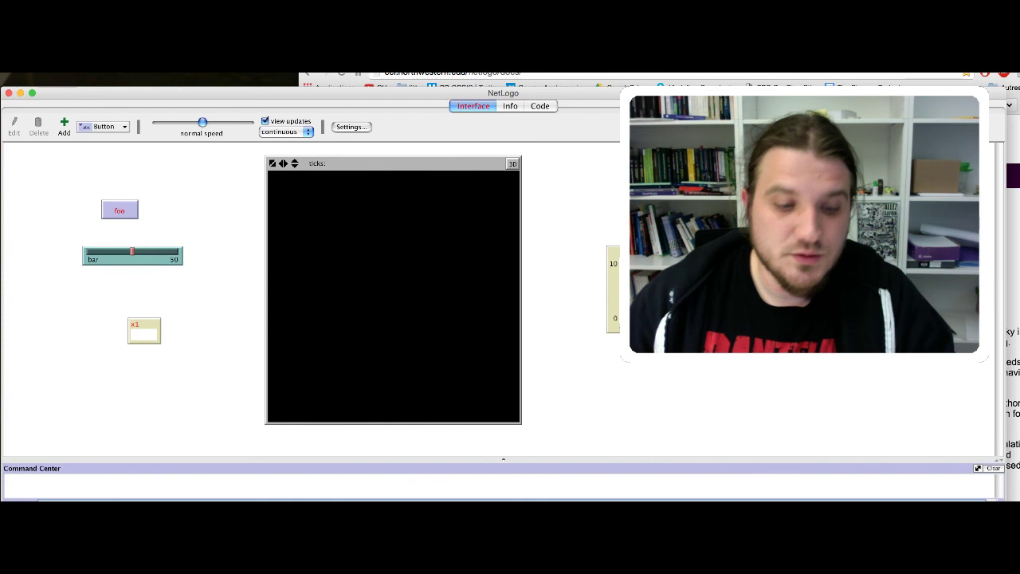
# Enter and run a command in the Command Center input line.
pyautogui.click(74, 498)
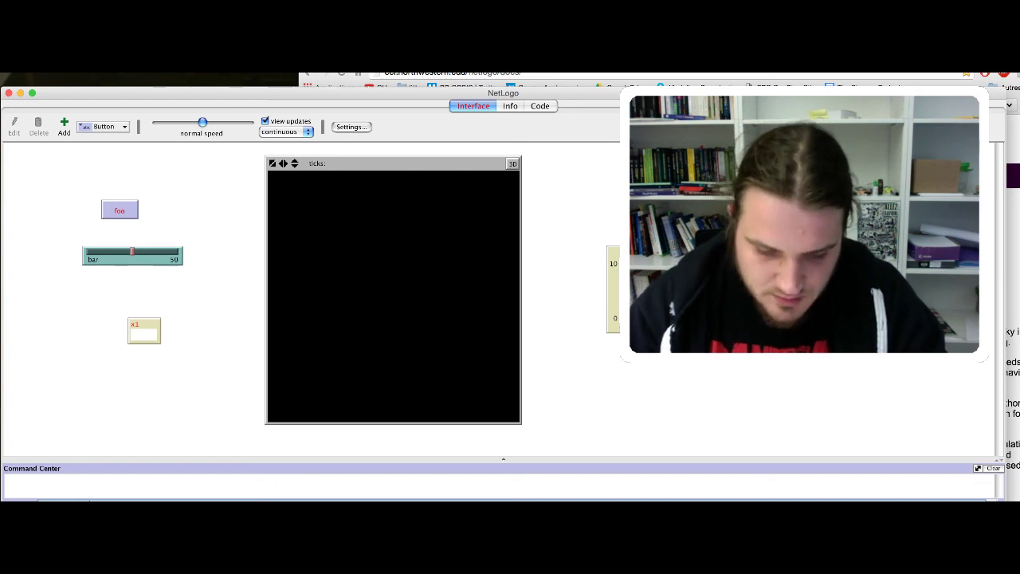
pyautogui.press('Return')
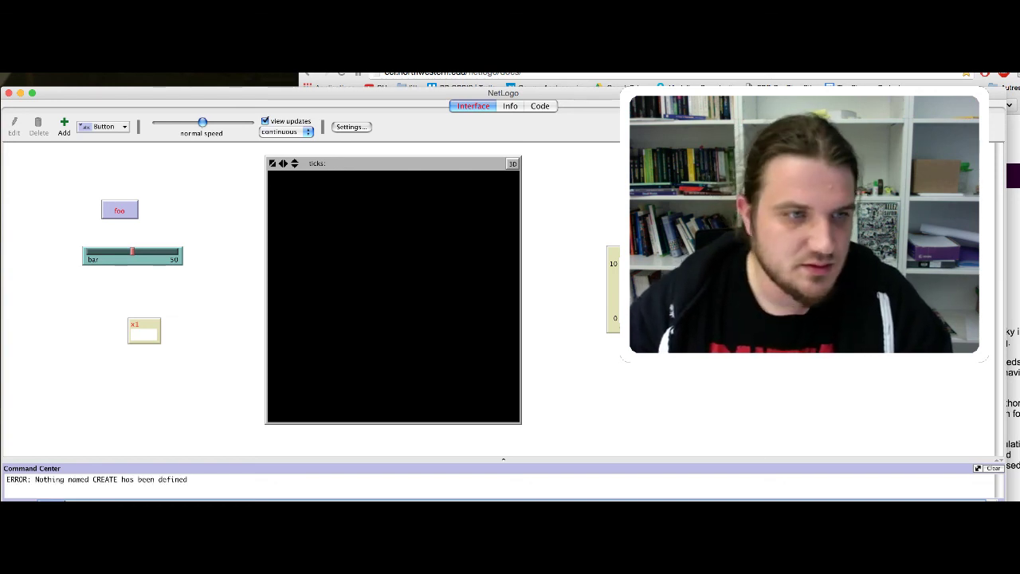